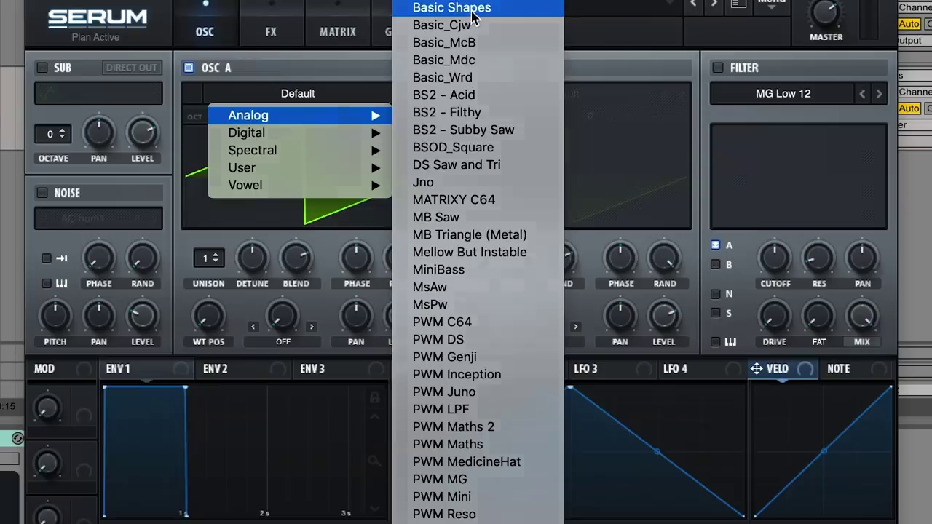
# Load Basic Shapes into OSC A an octave lower and Gremlin into the enabled OSC B
pyautogui.click(472, 14)
pyautogui.moveTo(229, 208); pyautogui.dragTo(232, 204)
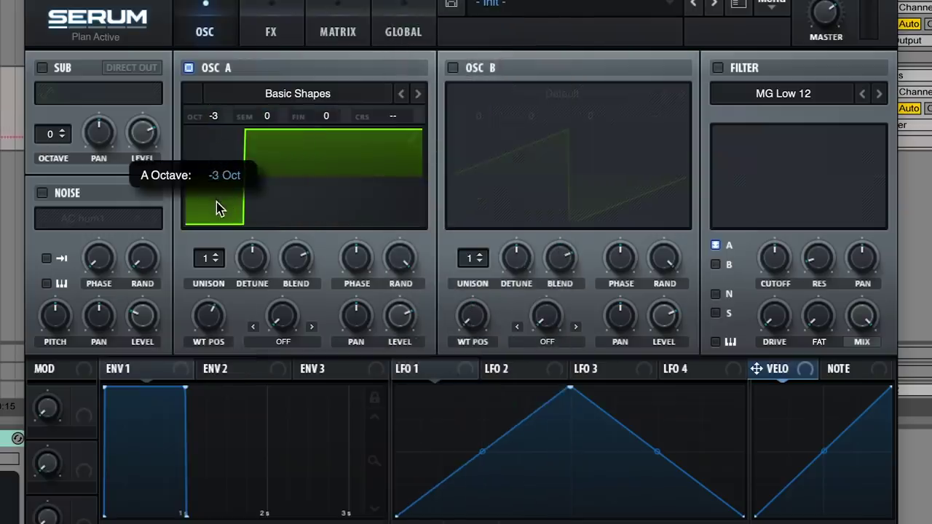
pyautogui.click(453, 68)
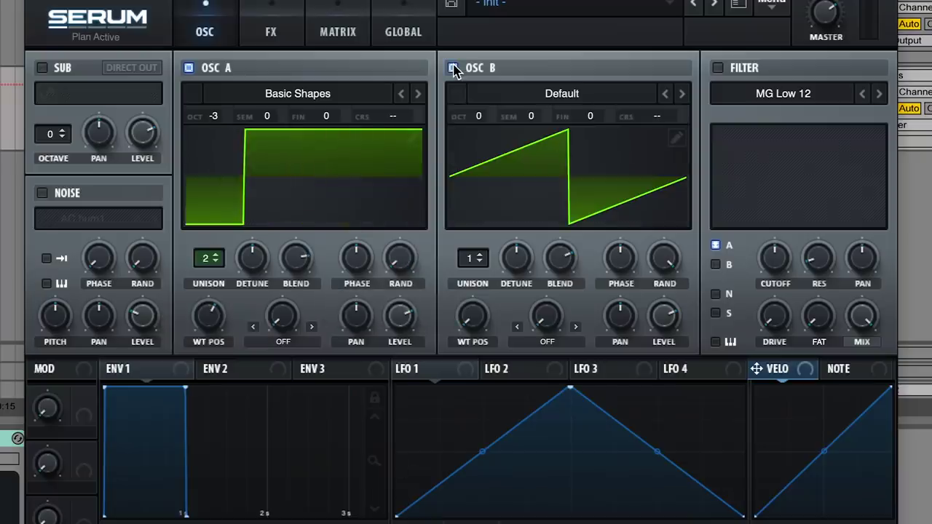
pyautogui.click(484, 93)
pyautogui.moveTo(568, 150)
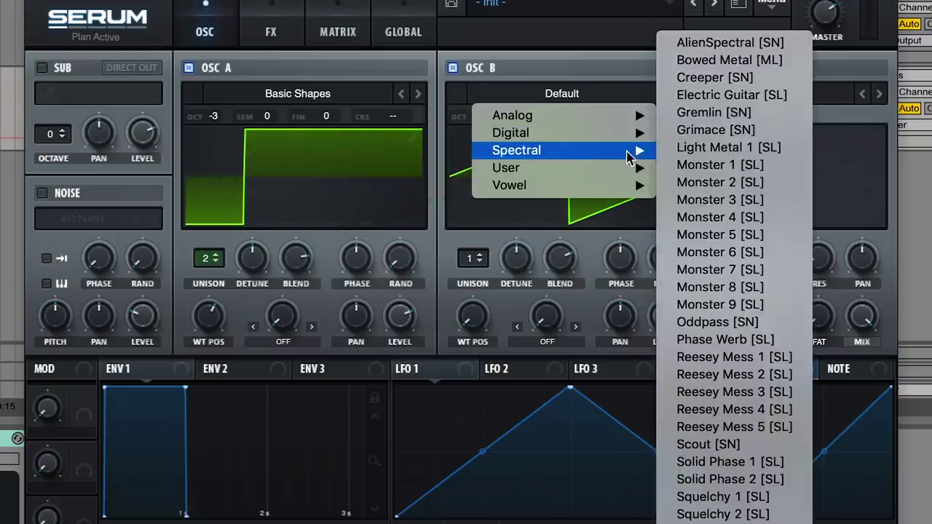
pyautogui.click(710, 116)
pyautogui.moveTo(474, 323); pyautogui.dragTo(470, 286)
# Set OSC A's warp to FM (from B) and enable a -3 octave sub routed direct out
pyautogui.click(280, 342)
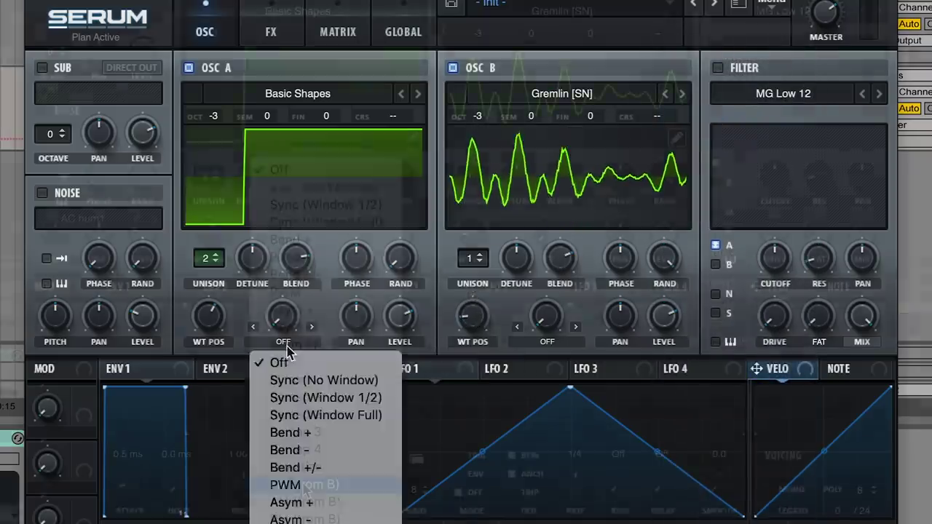
pyautogui.click(313, 474)
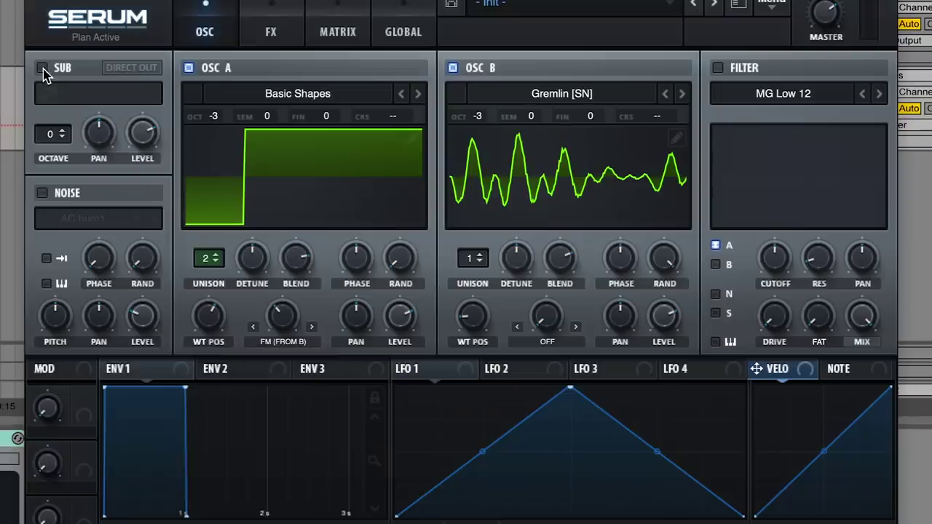
pyautogui.moveTo(51, 134)
pyautogui.mouseDown()
pyautogui.moveTo(62, 108)
pyautogui.moveTo(66, 123)
pyautogui.mouseUp()
pyautogui.click(130, 68)
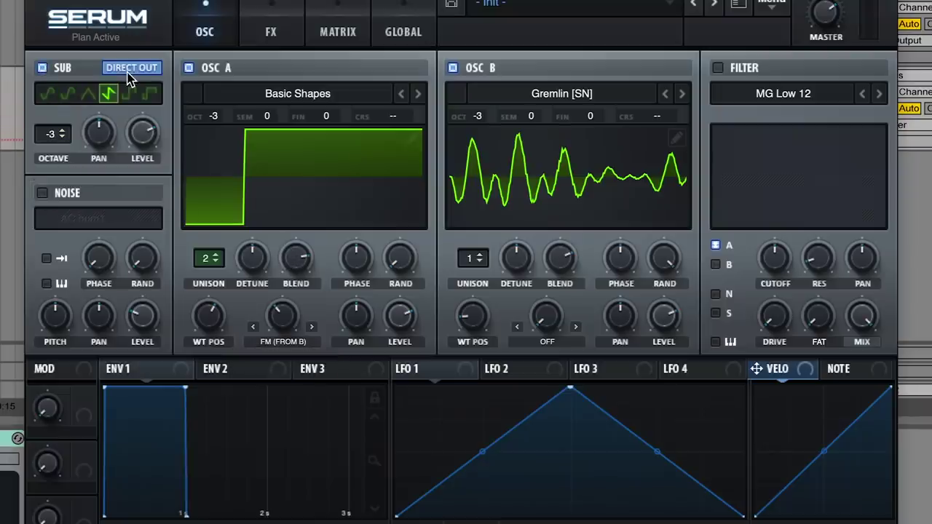
# Enable Hyper/Dimension, Phaser and Diode 2 Distortion, then duplicate the Bass Pattern clip
pyautogui.click(275, 30)
pyautogui.click(50, 73)
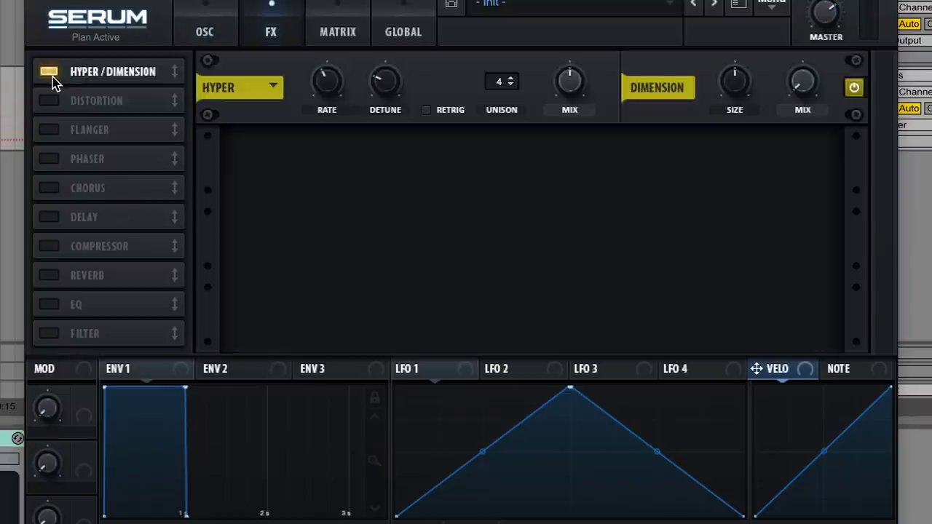
pyautogui.click(48, 159)
pyautogui.click(49, 130)
pyautogui.click(348, 239)
pyautogui.click(368, 328)
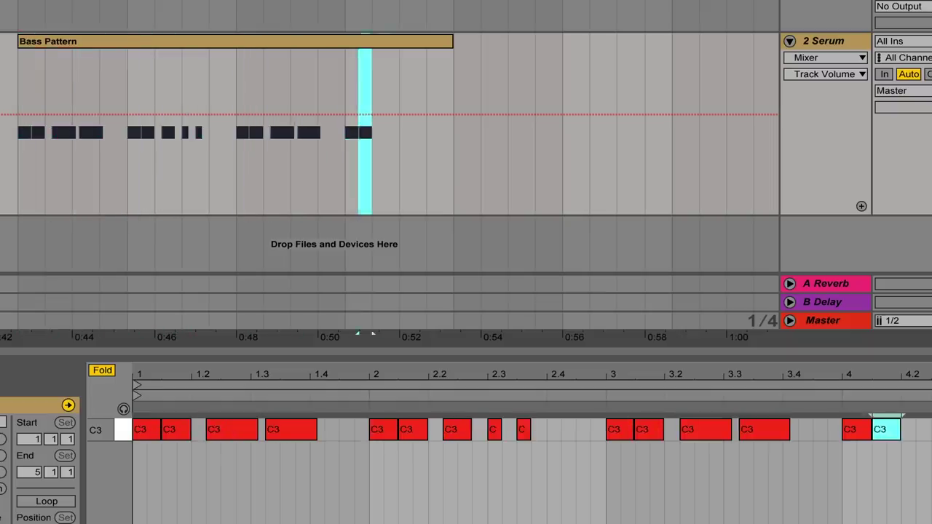
pyautogui.hotkey('ctrl', 'd')
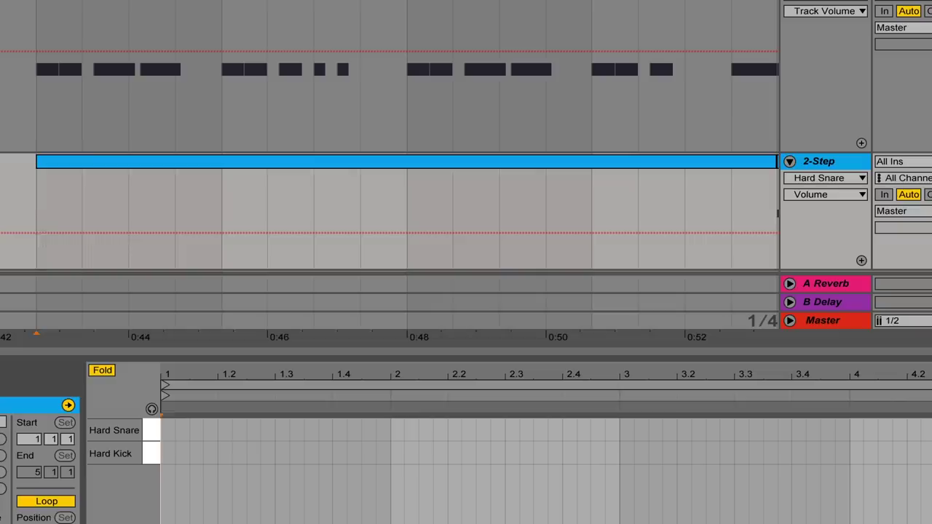
# Duplicate the Hard Snare and Kick notes along the 2-Step clip with Ctrl+D
pyautogui.hotkey('ctrl', 'd')
pyautogui.hotkey('ctrl', 'd')
pyautogui.hotkey('ctrl', 'd')
pyautogui.hotkey('ctrl', 'd')
pyautogui.hotkey('ctrl', 'd')
pyautogui.hotkey('ctrl', 'd')
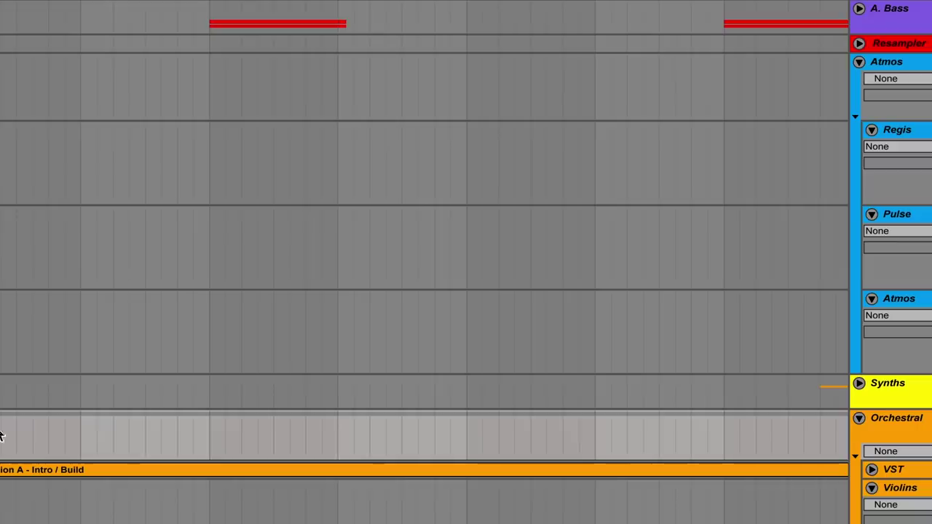
# Paste the millionaire-show sample and the Droning Synth clip onto the Atmos tracks
pyautogui.hscroll(-2, 4, 432)
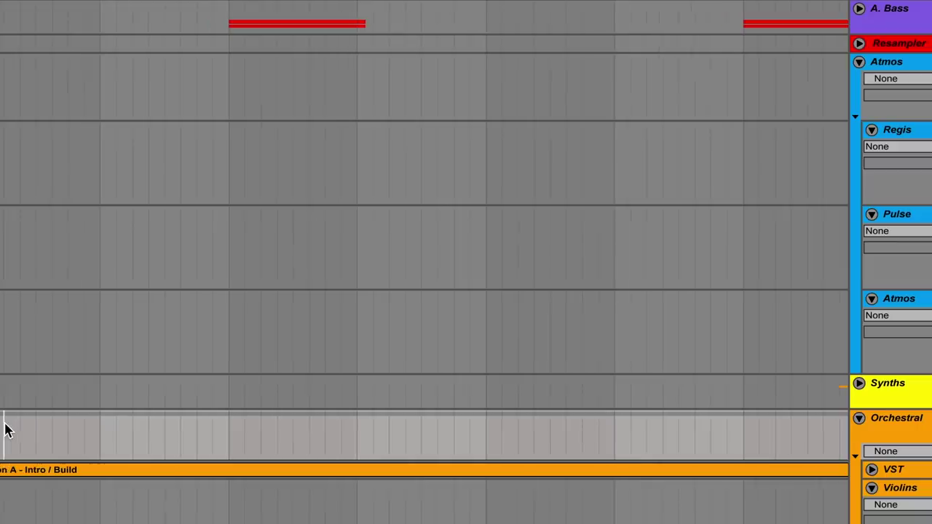
pyautogui.hotkey('ctrl', 'v')
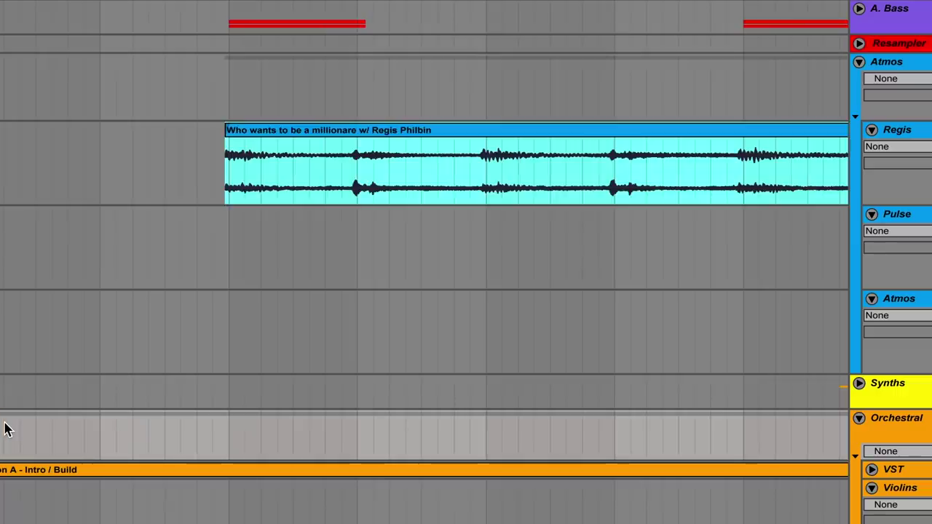
pyautogui.click(4, 430)
pyautogui.scroll(-10, 4, 430)
pyautogui.click(2, 455)
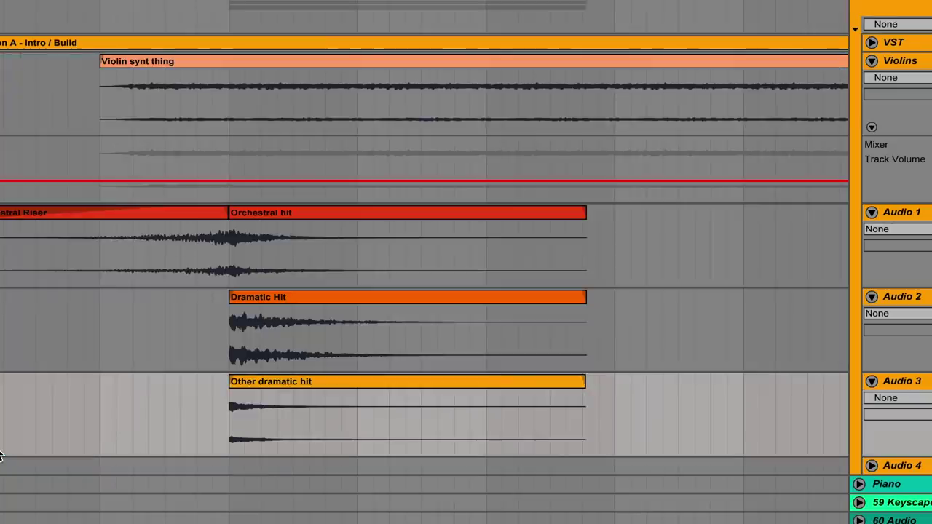
pyautogui.scroll(10, 1, 455)
pyautogui.click(487, 273)
pyautogui.hotkey('ctrl', 'v')
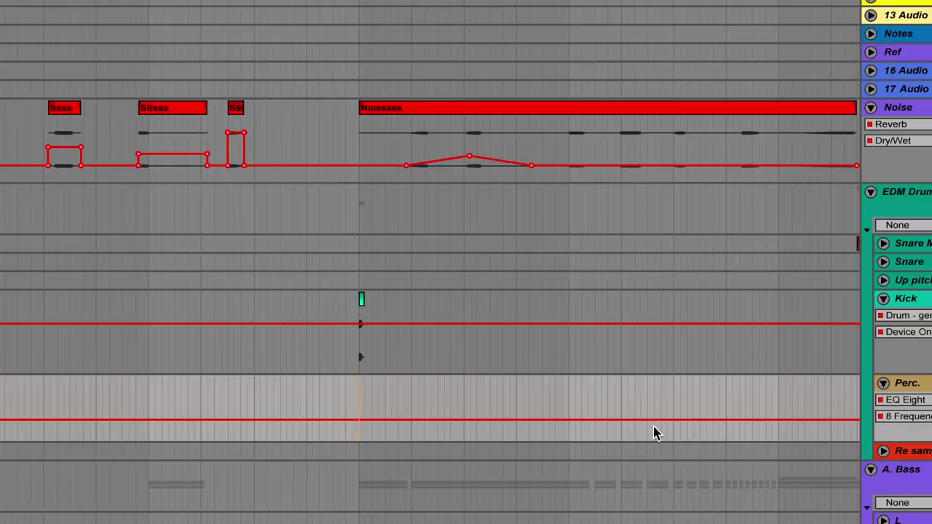
pyautogui.scroll(-10, 654, 432)
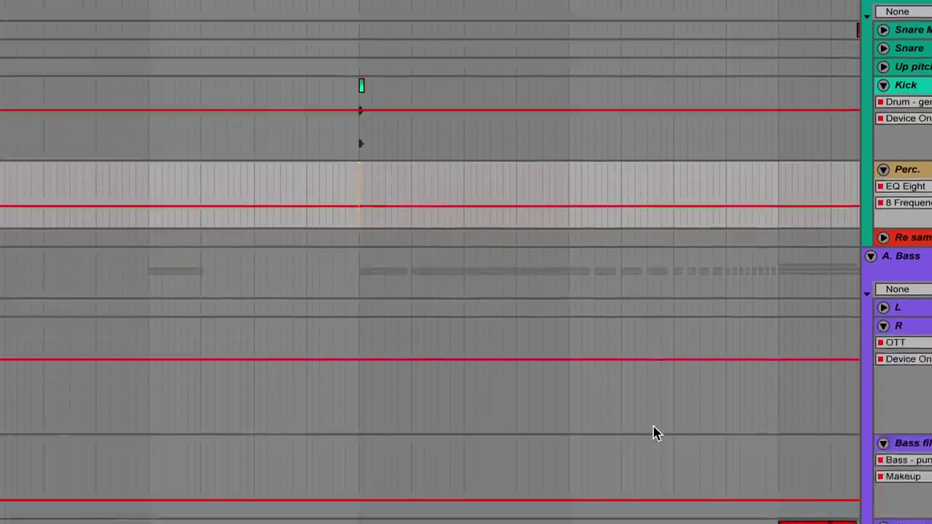
pyautogui.scroll(-10, 654, 433)
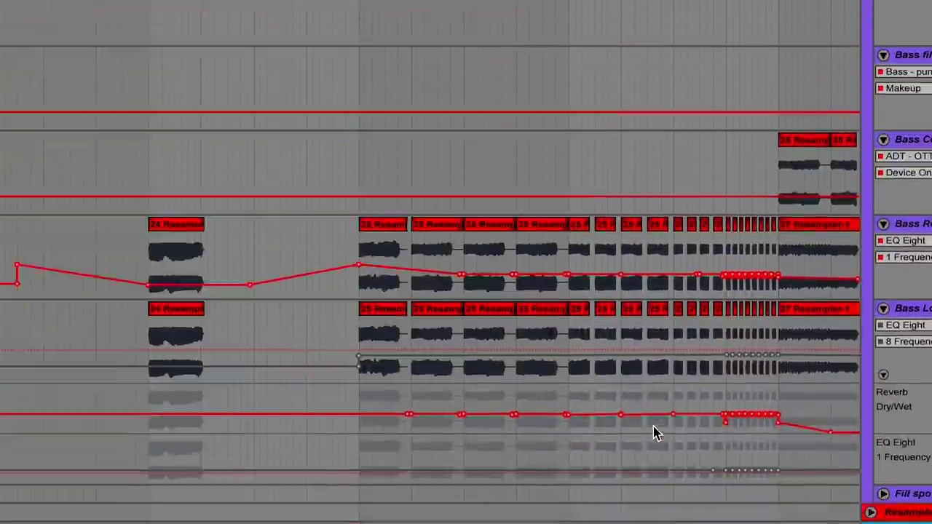
pyautogui.scroll(-10, 654, 433)
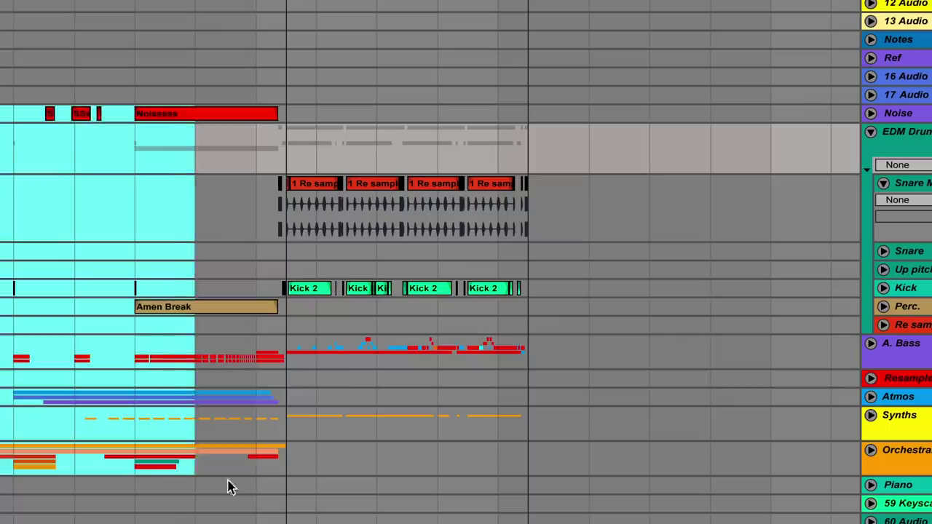
# Copy the selected section, paste it later in the song, and shift it slightly earlier
pyautogui.rightClick(211, 120)
pyautogui.click(240, 143)
pyautogui.click(568, 142)
pyautogui.hotkey('ctrl', 'v')
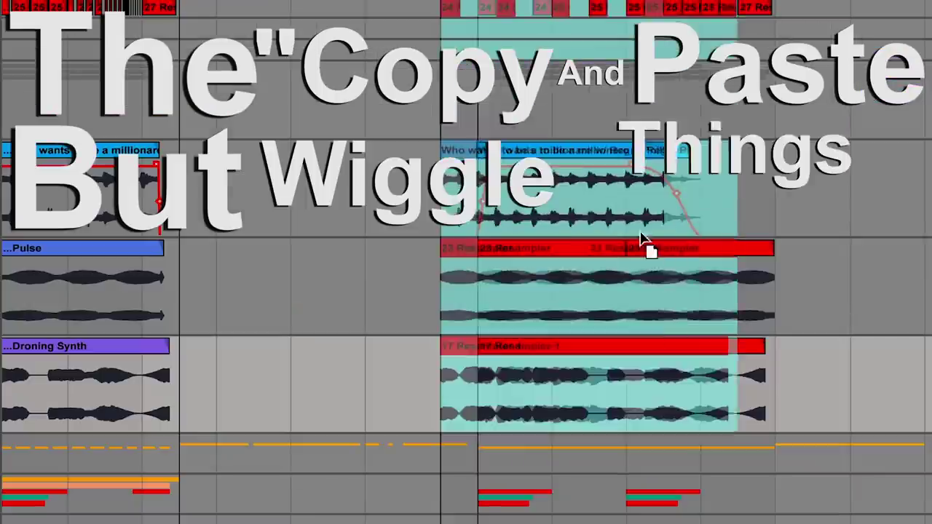
pyautogui.moveTo(651, 250); pyautogui.dragTo(415, 276)
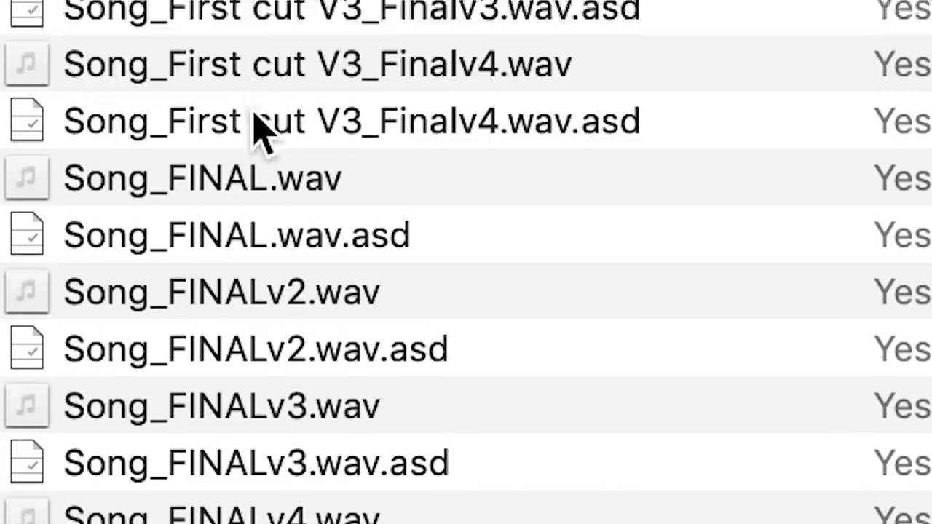
pyautogui.scroll(-8, 260, 129)
pyautogui.scroll(-10, 285, 215)
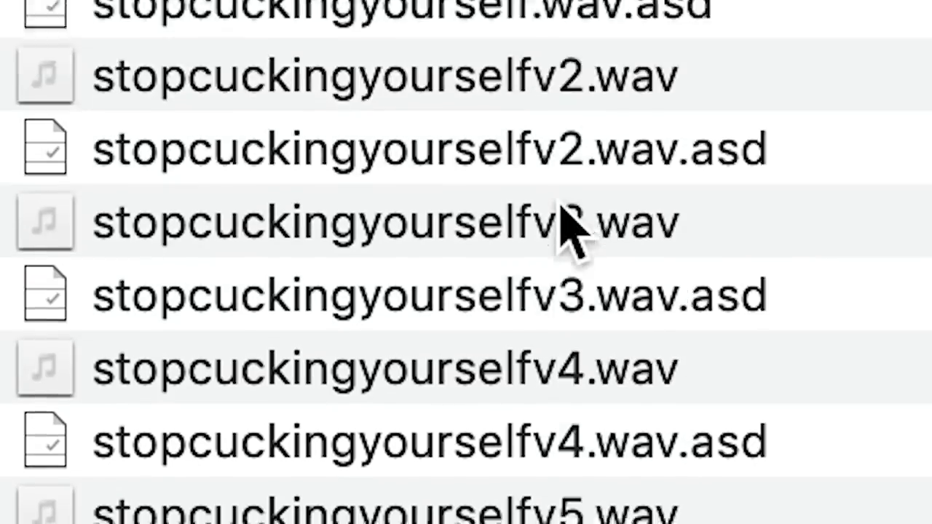
pyautogui.scroll(-5, 564, 219)
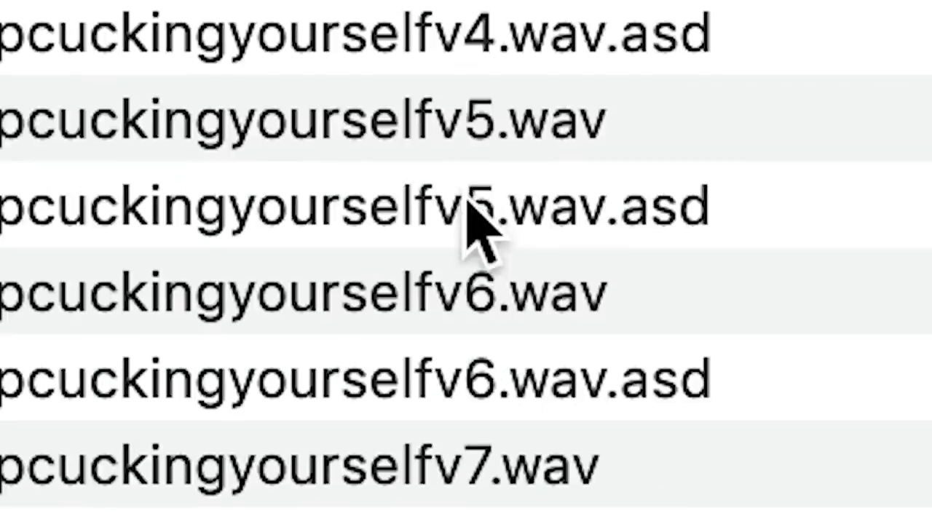